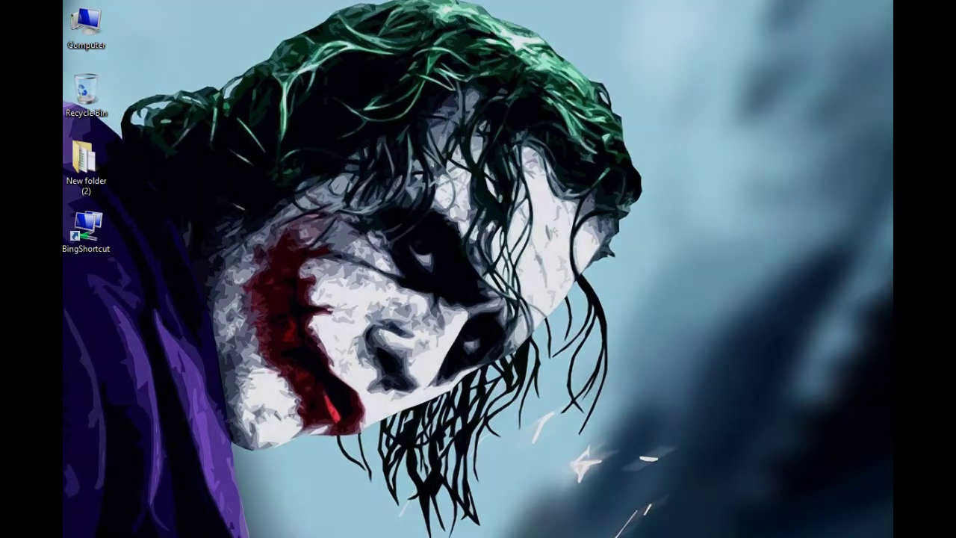
# Launch the Bing app from the Start screen and search the web for 'microsoft'.
pyautogui.press('super')
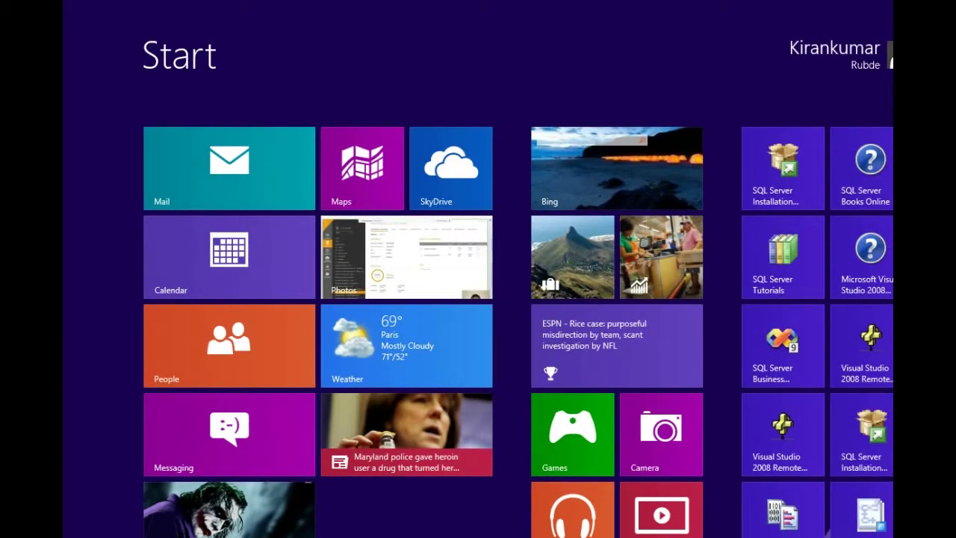
pyautogui.write('bing')
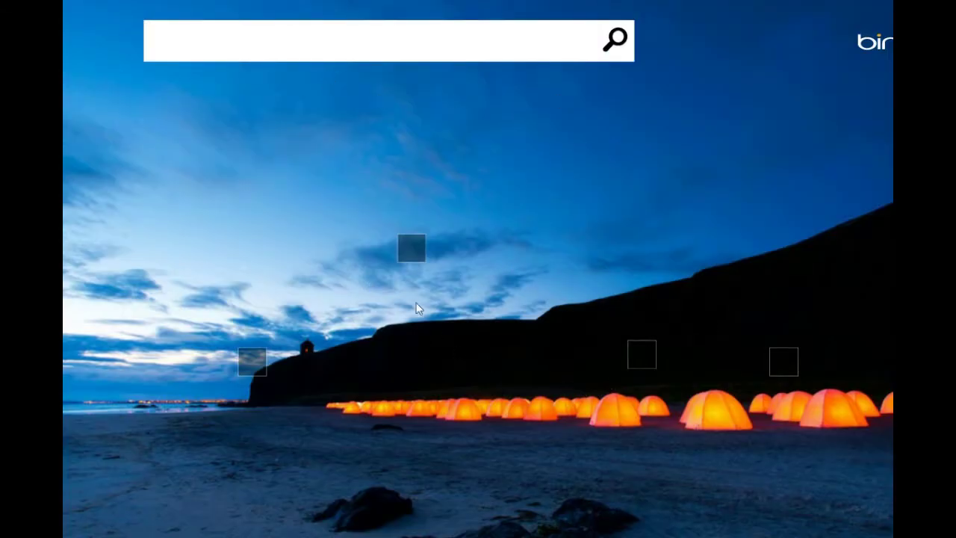
pyautogui.click(358, 40)
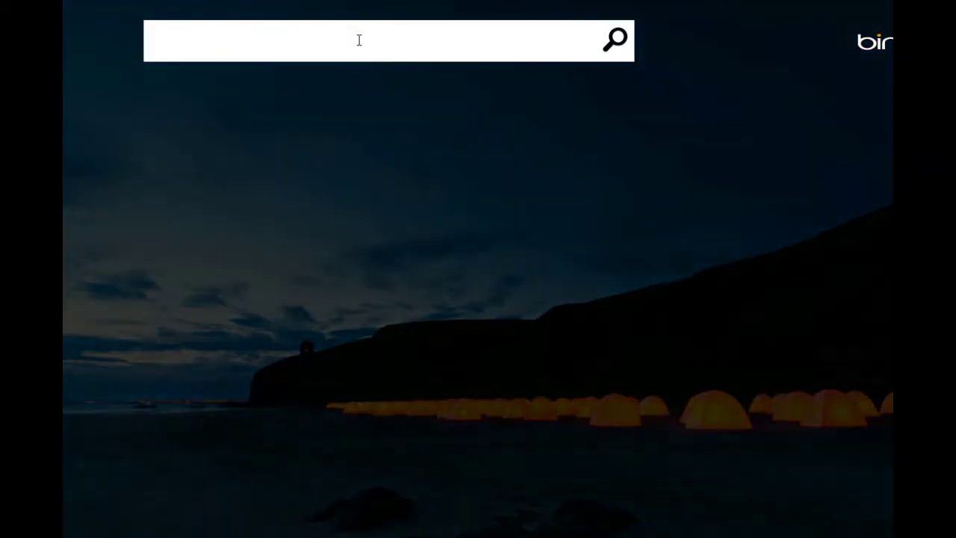
pyautogui.write('microso')
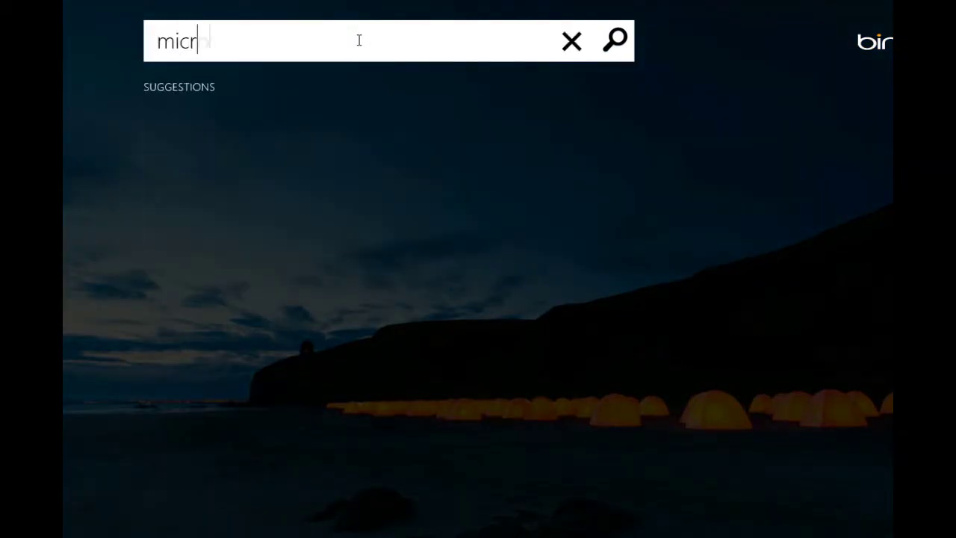
pyautogui.write('ft')
pyautogui.press('Return')
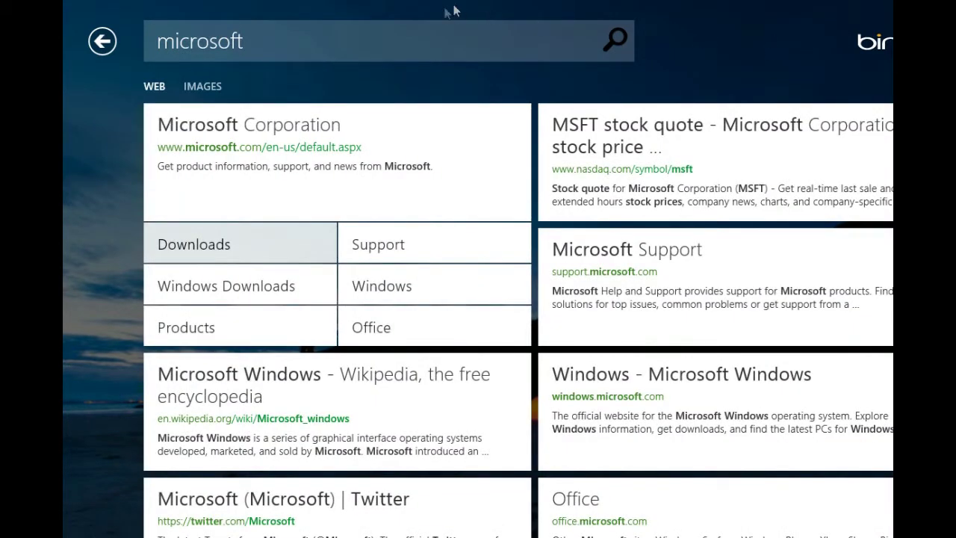
# Return to the desktop and start a new shortcut with New > Shortcut.
pyautogui.press('super')
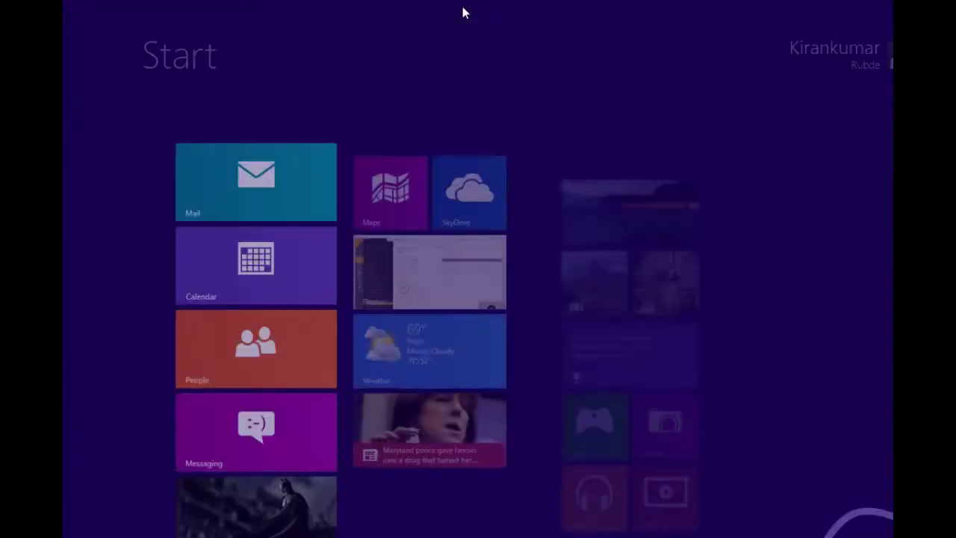
pyautogui.press('super+d')
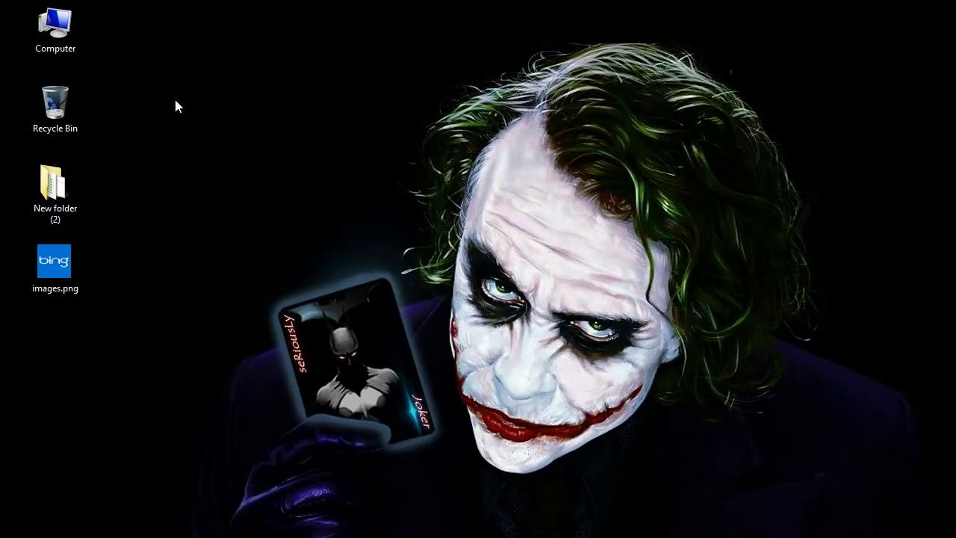
pyautogui.rightClick(138, 57)
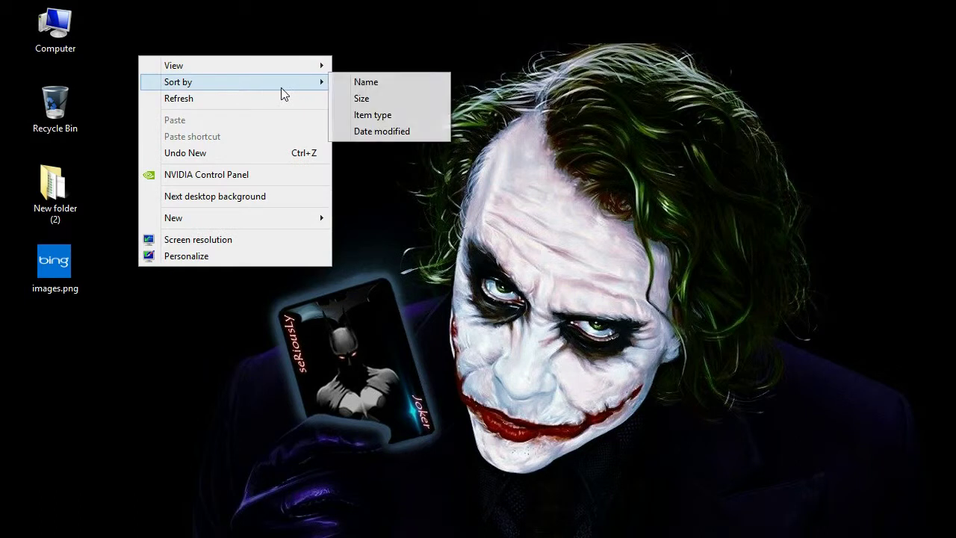
pyautogui.moveTo(288, 216)
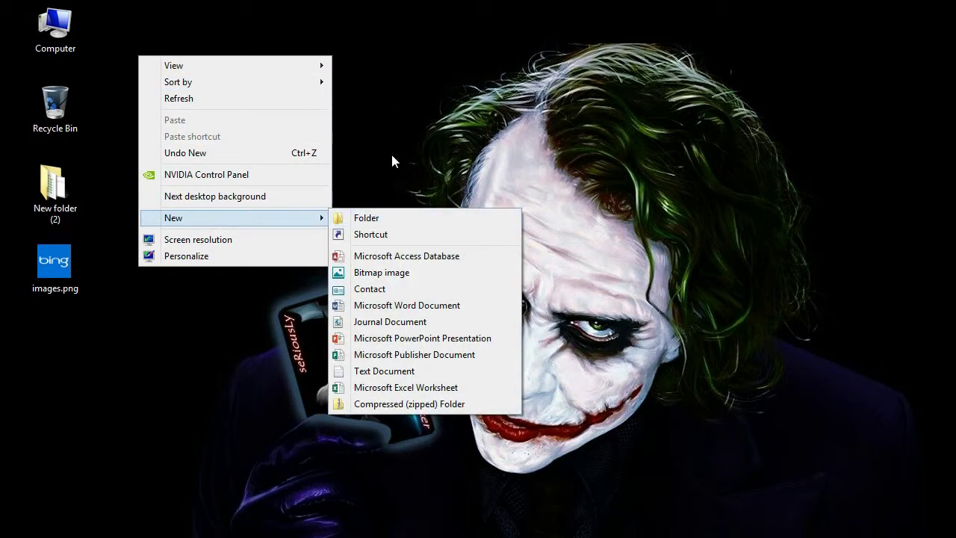
pyautogui.click(386, 236)
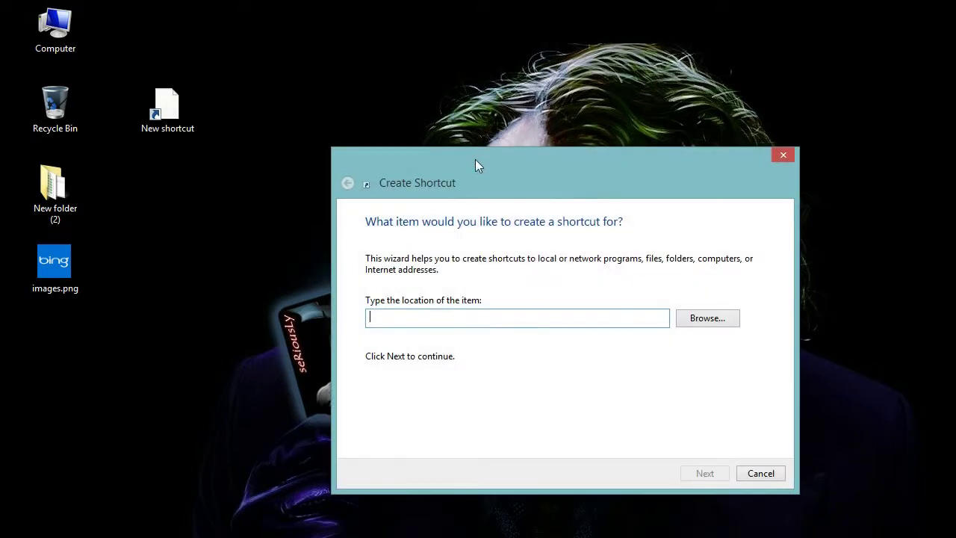
# Copy the cmd.exe bingsearch command from Notepad and paste it as the shortcut's location.
pyautogui.moveTo(475, 159); pyautogui.dragTo(453, 115)
pyautogui.hotkey('alt', 'Tab')
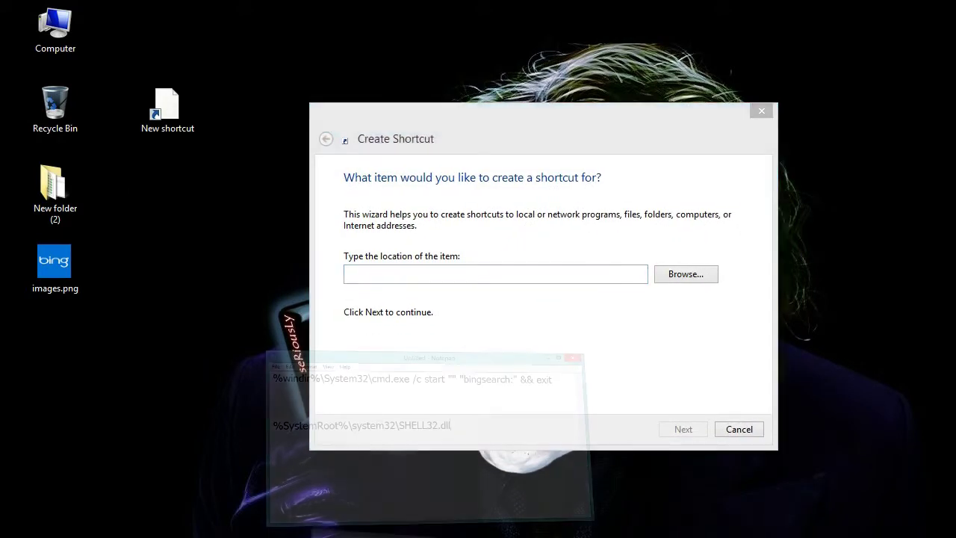
pyautogui.moveTo(740, 172); pyautogui.dragTo(216, 164)
pyautogui.hotkey('ctrl', 'c')
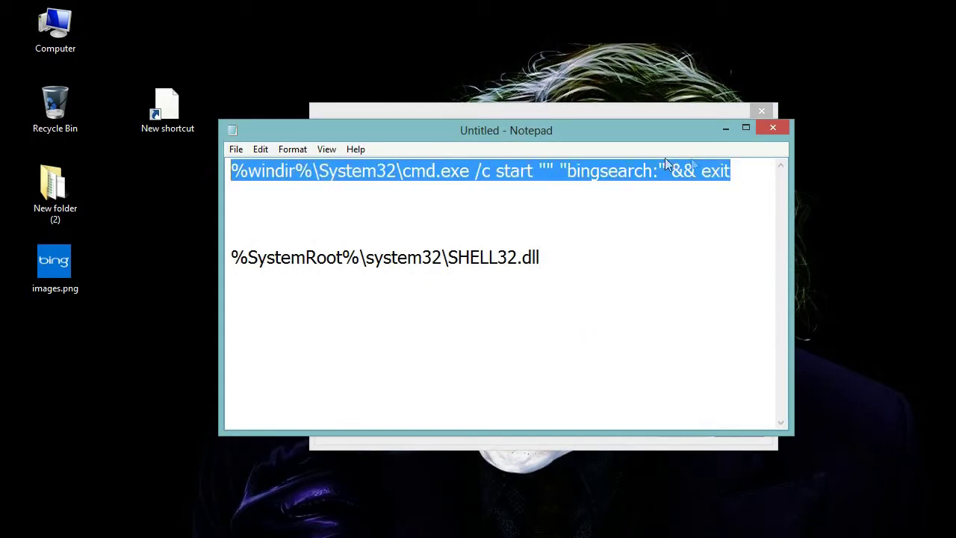
pyautogui.click(726, 128)
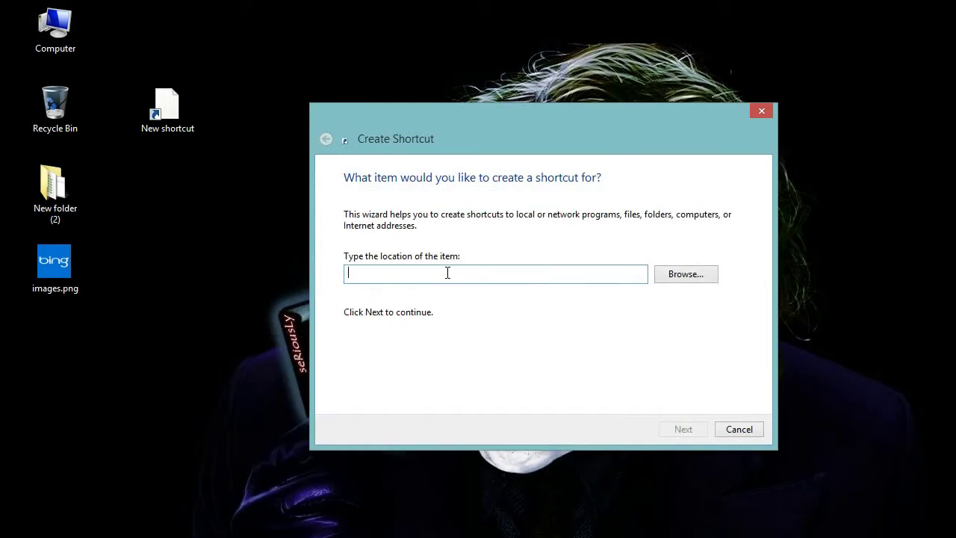
pyautogui.hotkey('ctrl', 'v')
pyautogui.moveTo(537, 112); pyautogui.dragTo(479, 37)
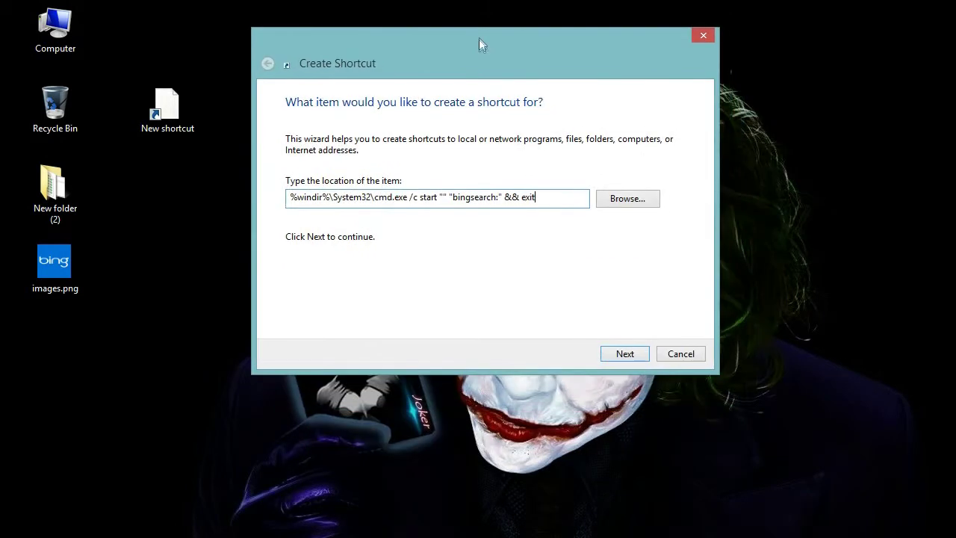
# Name the shortcut 'BingShortcut' and finish the wizard.
pyautogui.click(623, 354)
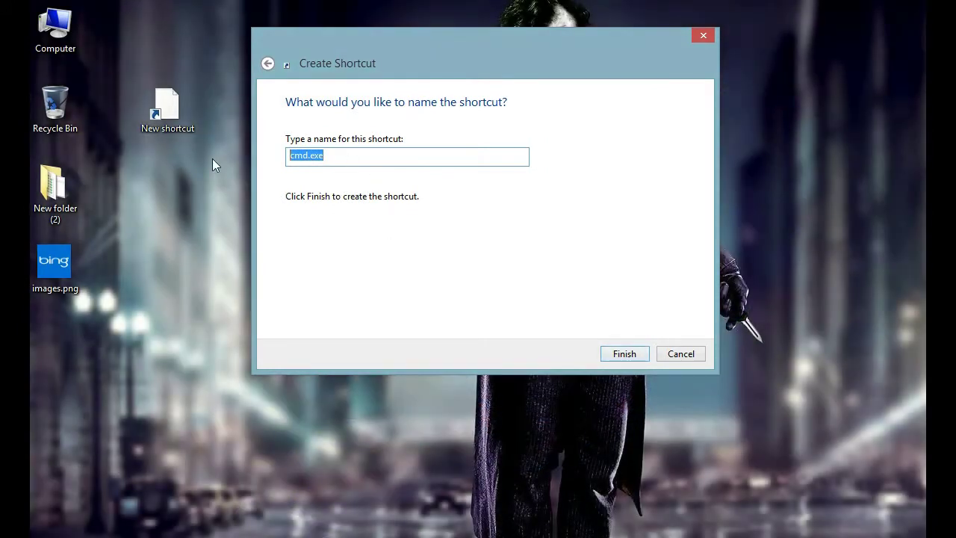
pyautogui.write('BingShortcut')
pyautogui.press('BackSpace')
pyautogui.press('BackSpace')
pyautogui.press('BackSpace')
pyautogui.write('cut')
pyautogui.click(619, 354)
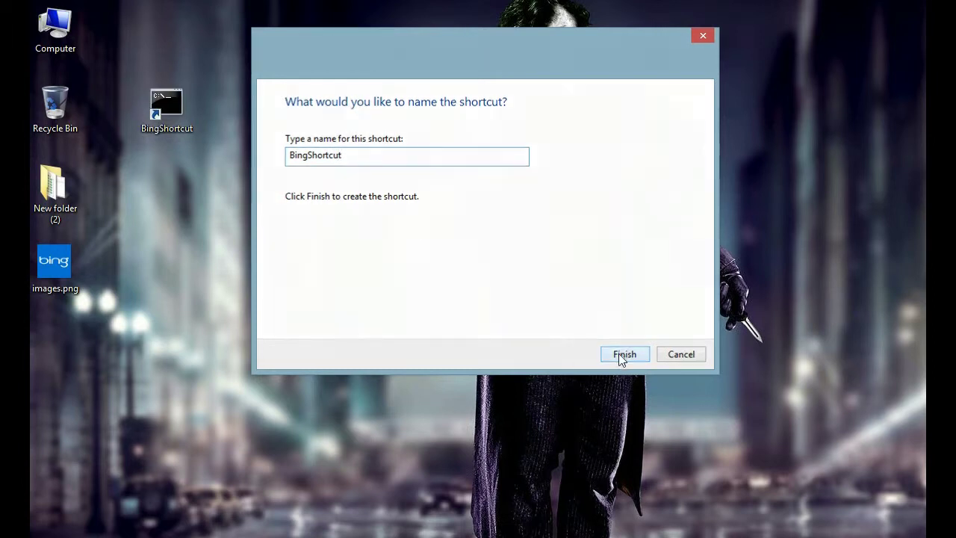
# Select the new BingShortcut icon on the desktop and bring up its context menu.
pyautogui.moveTo(92, 57); pyautogui.dragTo(232, 167)
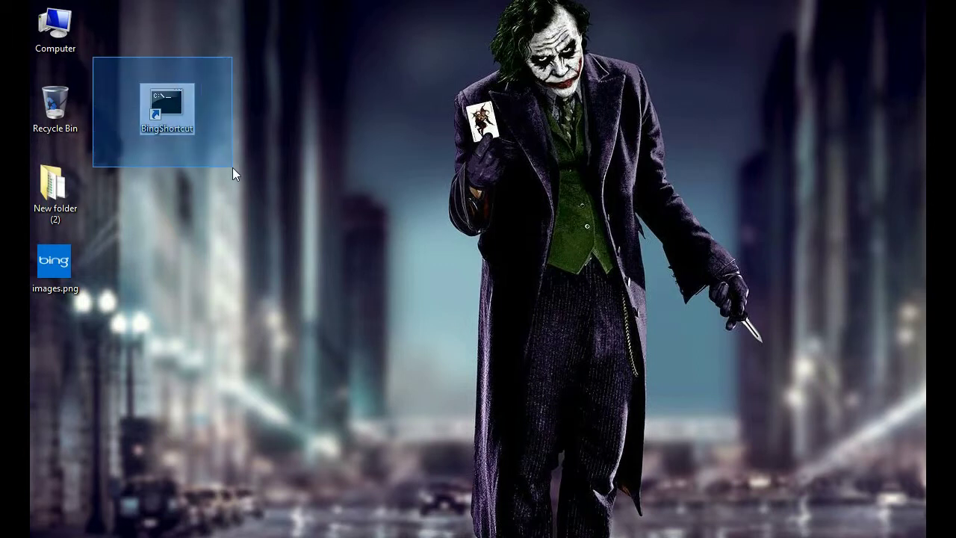
pyautogui.moveTo(232, 168); pyautogui.dragTo(232, 167)
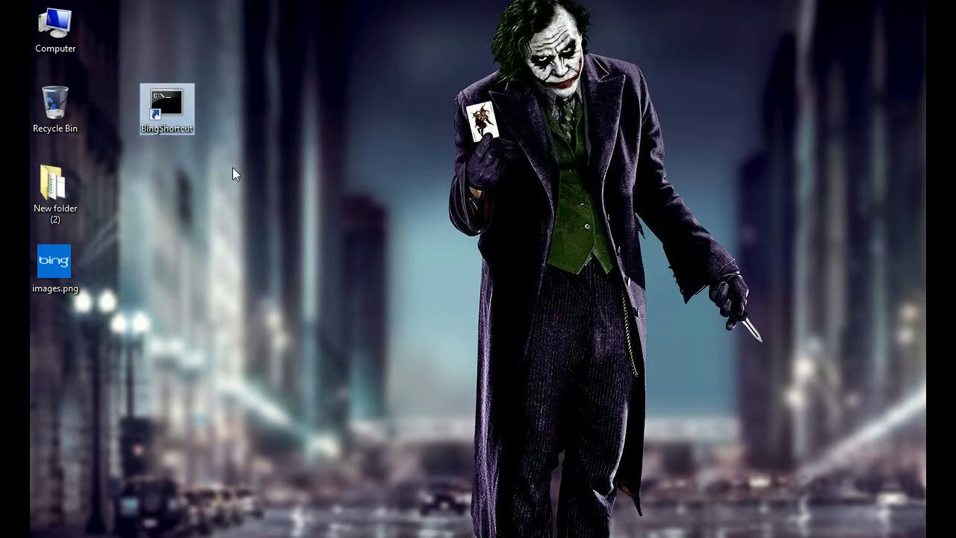
pyautogui.rightClick(177, 106)
# Open BingShortcut's Properties and its Change Icon dialog.
pyautogui.click(268, 350)
pyautogui.moveTo(304, 120); pyautogui.dragTo(433, 41)
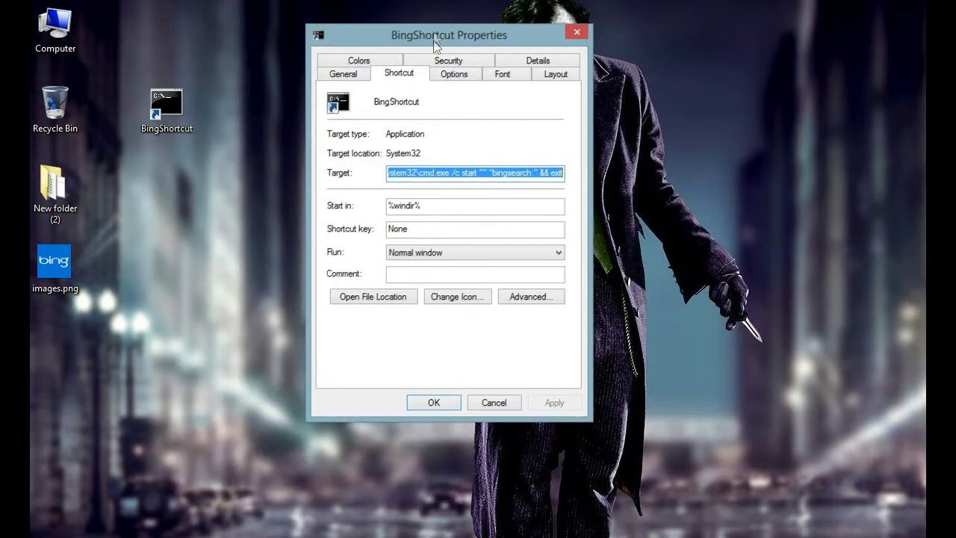
pyautogui.click(449, 297)
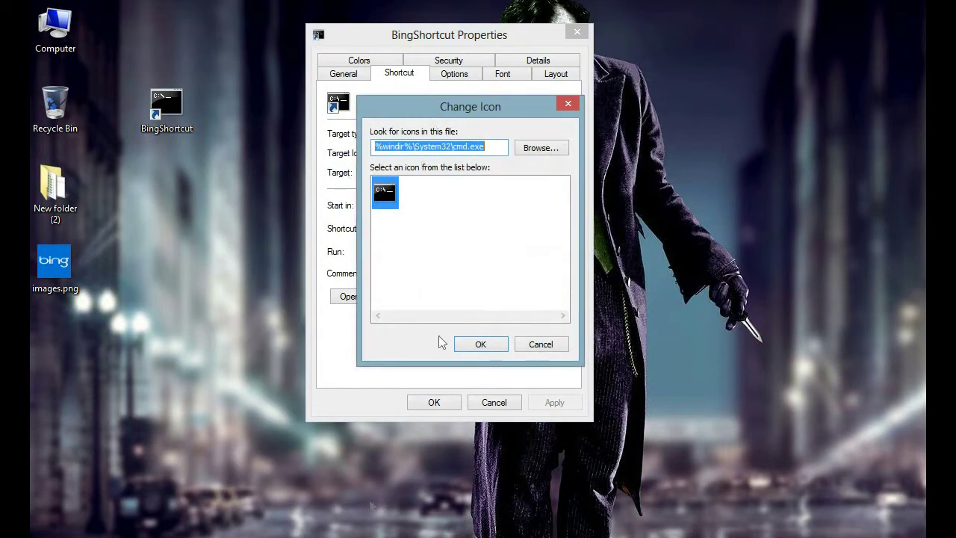
# Copy the SHELL32.dll path from the Notepad notes.
pyautogui.hotkey('alt', 'Tab')
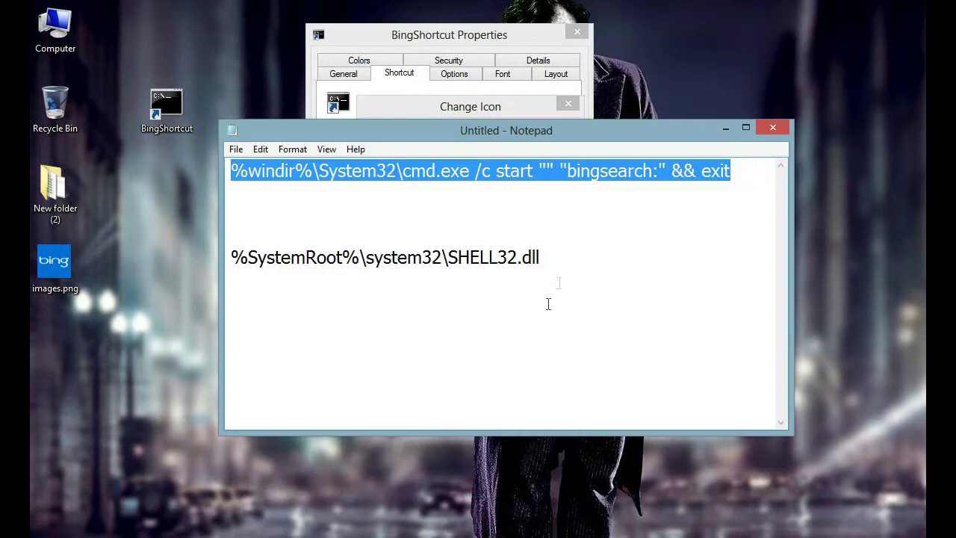
pyautogui.moveTo(540, 257); pyautogui.dragTo(290, 258)
pyautogui.moveTo(205, 262); pyautogui.dragTo(182, 265)
pyautogui.hotkey('ctrl', 'c')
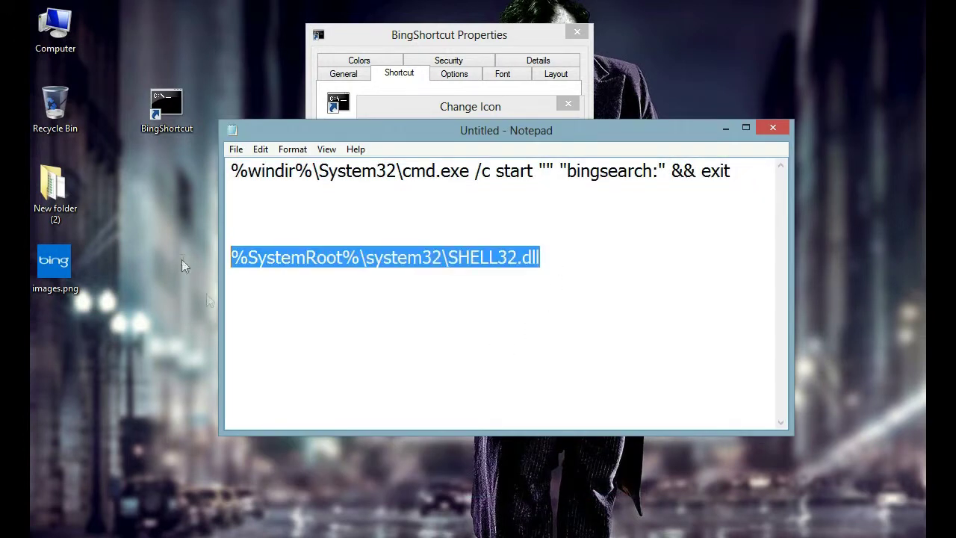
pyautogui.click(725, 129)
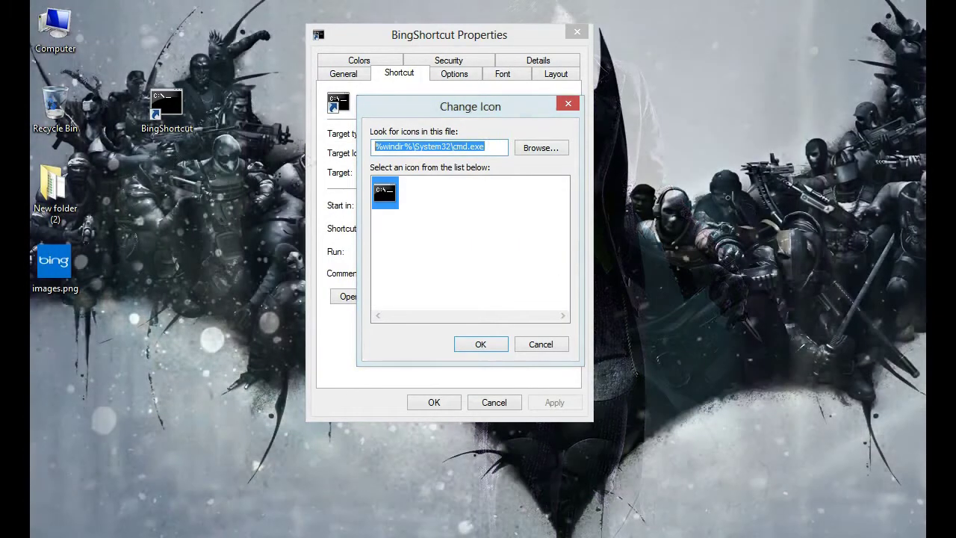
# Load the SHELL32.dll icons in Change Icon and scroll through the list.
pyautogui.hotkey('ctrl', 'v')
pyautogui.press('Return')
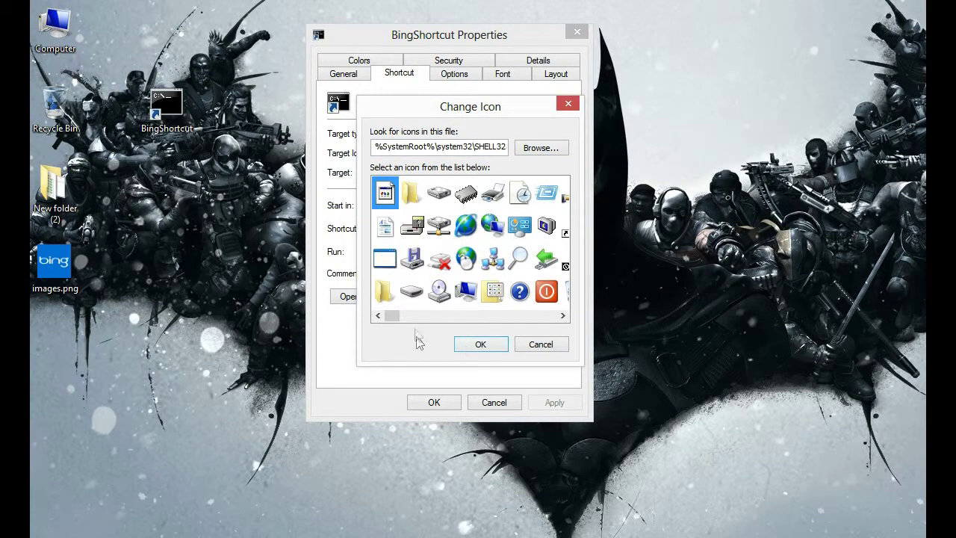
pyautogui.click(563, 316)
pyautogui.click(564, 316)
pyautogui.click(563, 315)
pyautogui.click(563, 316)
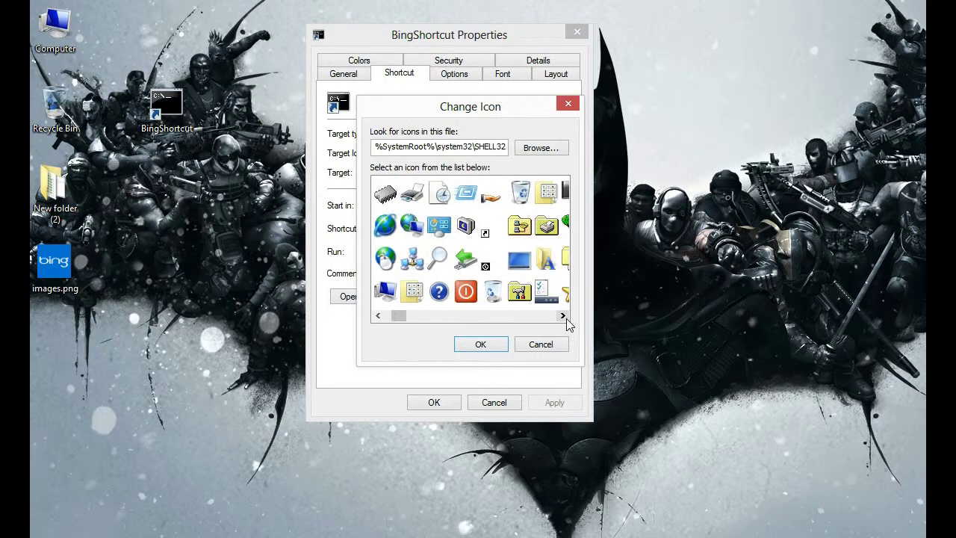
pyautogui.click(563, 316)
pyautogui.moveTo(399, 317)
pyautogui.mouseDown()
pyautogui.moveTo(479, 317)
pyautogui.moveTo(393, 316)
pyautogui.mouseUp()
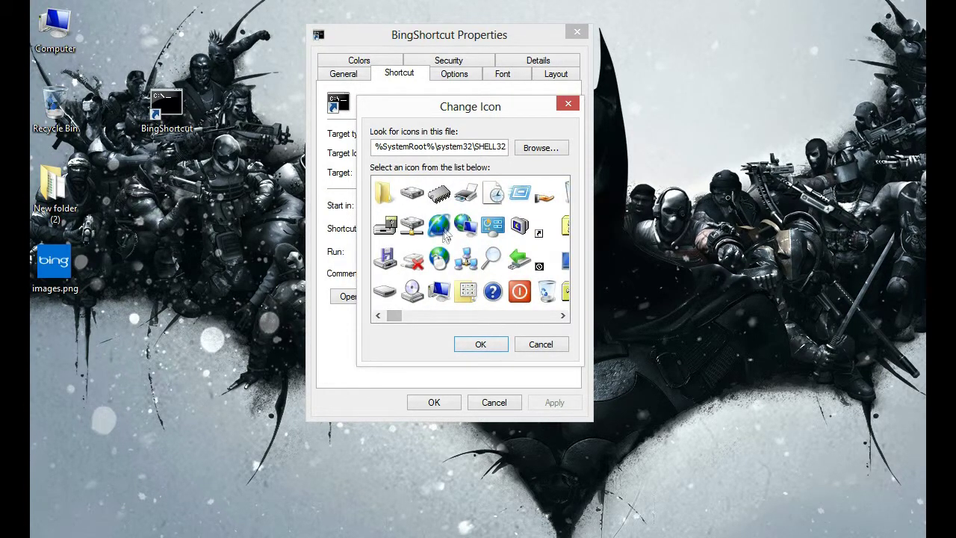
# Pick the globe icon and confirm both the Change Icon and Properties dialogs.
pyautogui.click(443, 231)
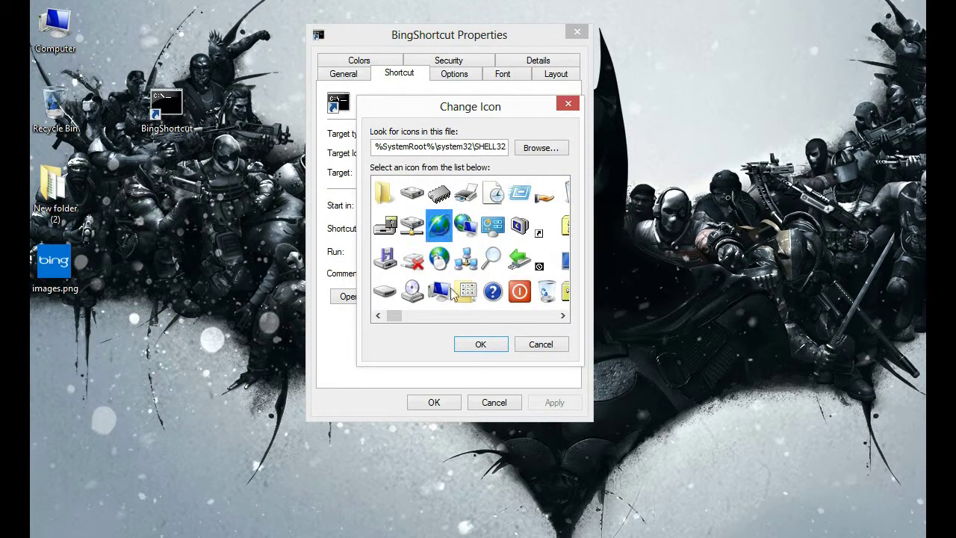
pyautogui.click(482, 345)
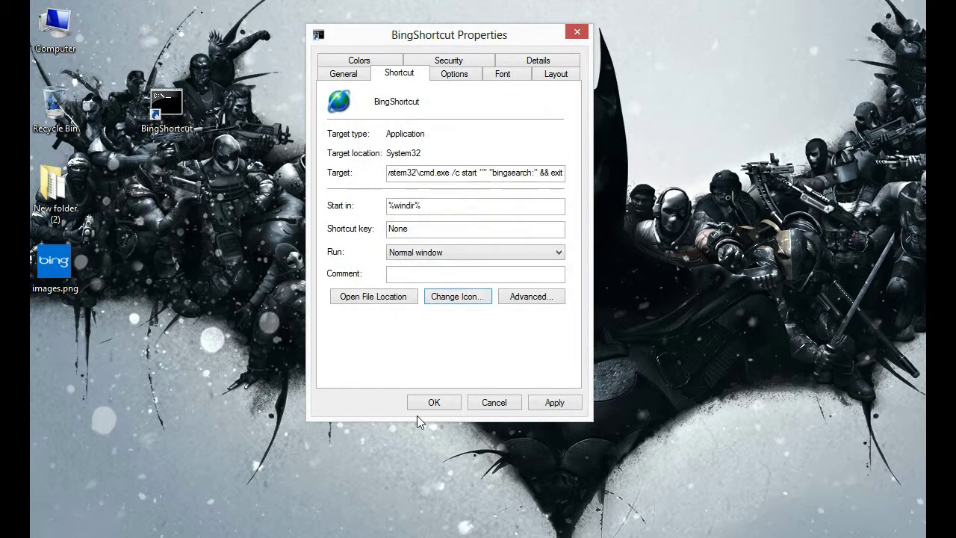
pyautogui.click(435, 407)
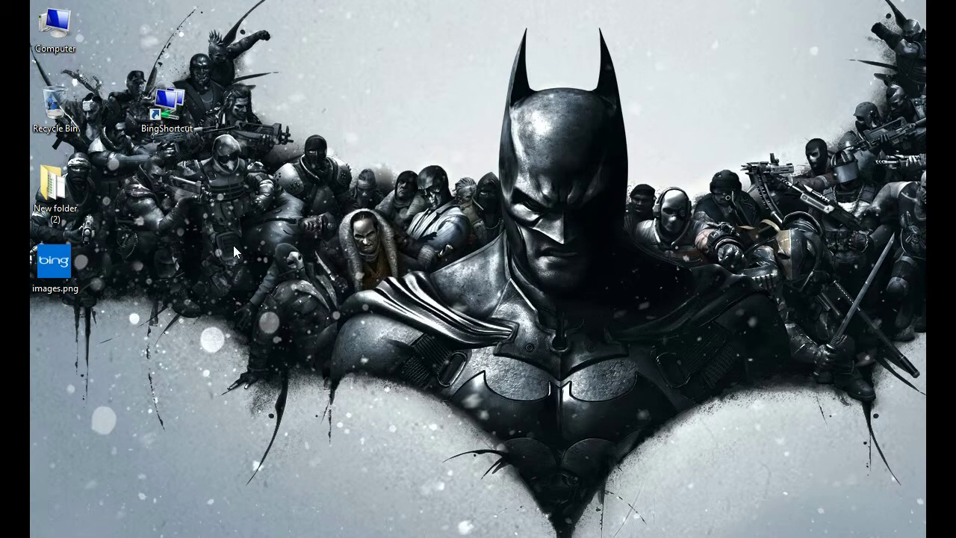
pyautogui.moveTo(165, 120); pyautogui.dragTo(118, 66)
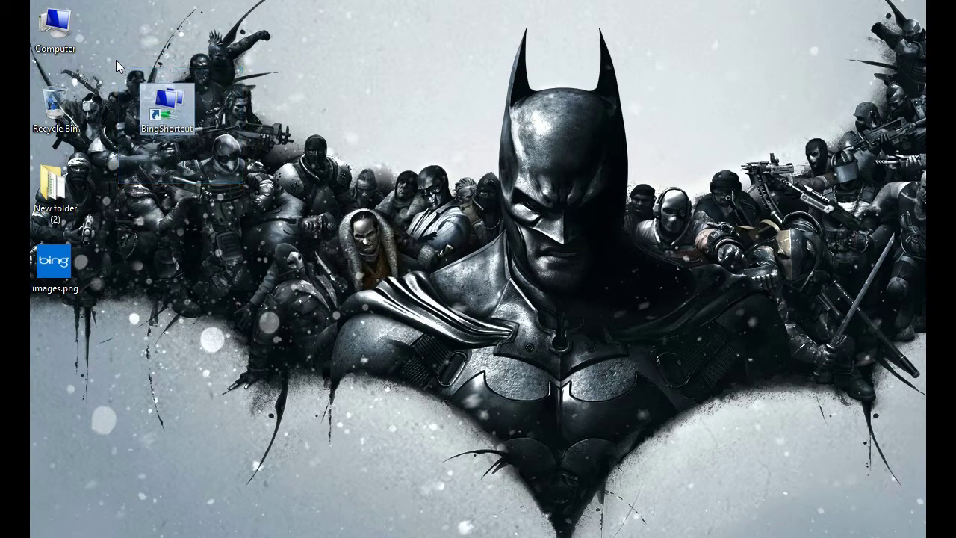
# Double-click BingShortcut on the desktop to launch the Bing app.
pyautogui.doubleClick(166, 114)
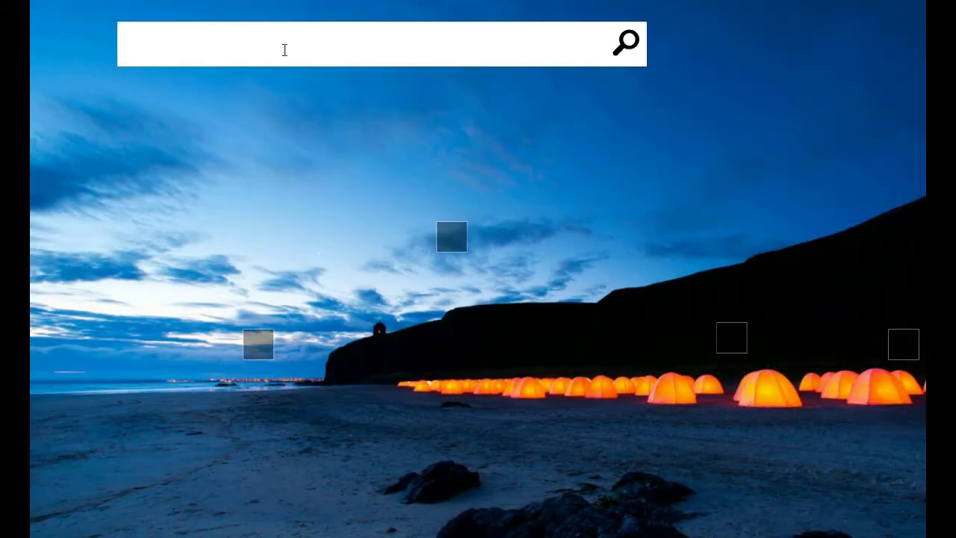
# Search Bing for 'microsoft' and open the Microsoft Downloads result.
pyautogui.click(284, 50)
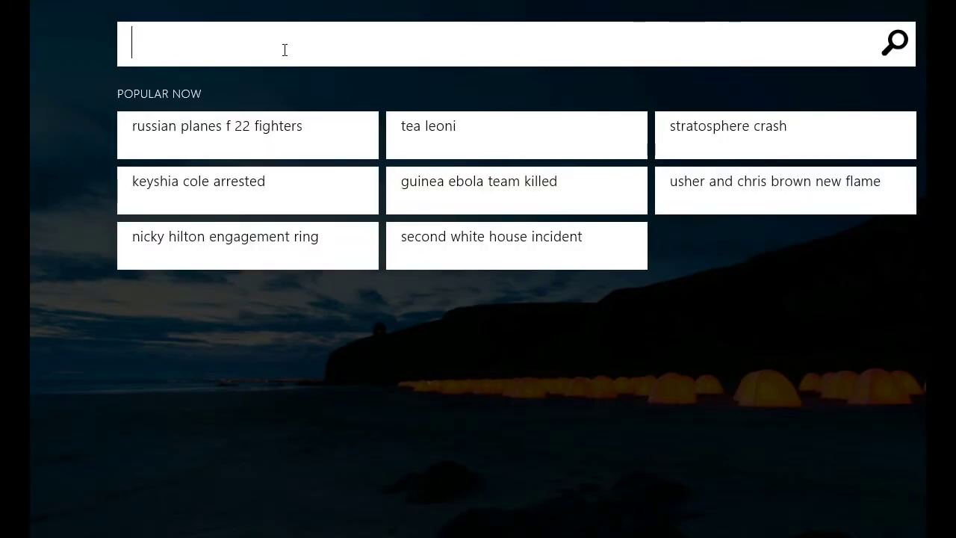
pyautogui.write('google')
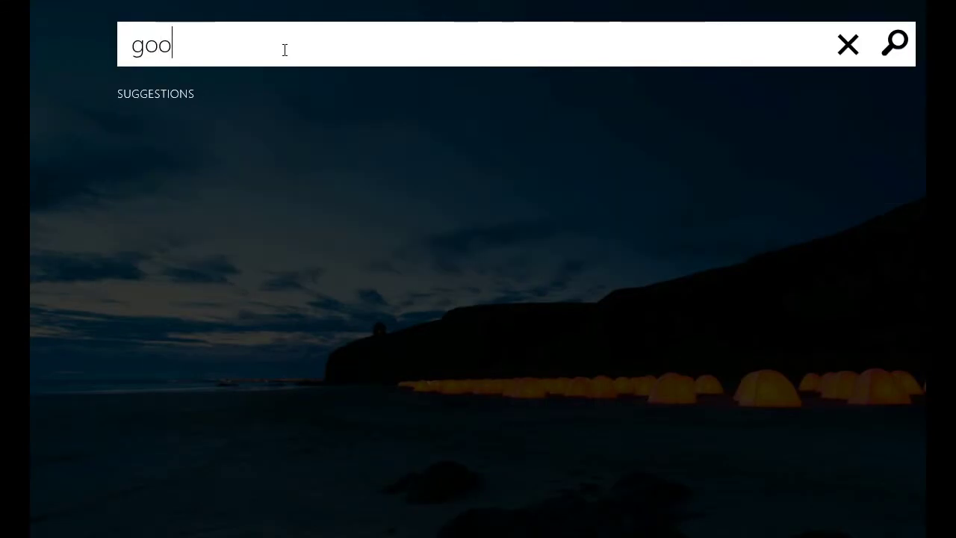
pyautogui.press('BackSpace')
pyautogui.press('BackSpace')
pyautogui.press('BackSpace')
pyautogui.press('BackSpace')
pyautogui.press('BackSpace')
pyautogui.press('BackSpace')
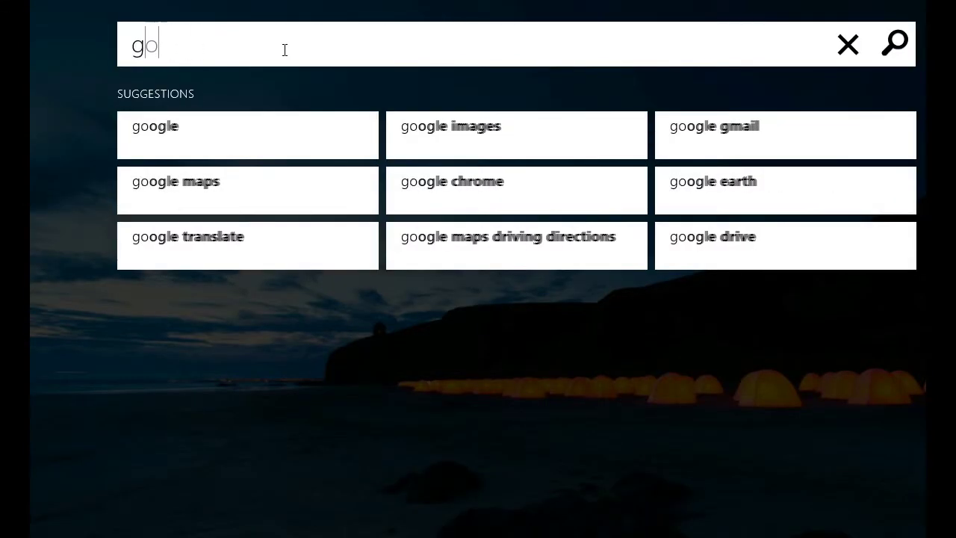
pyautogui.write('microsoft')
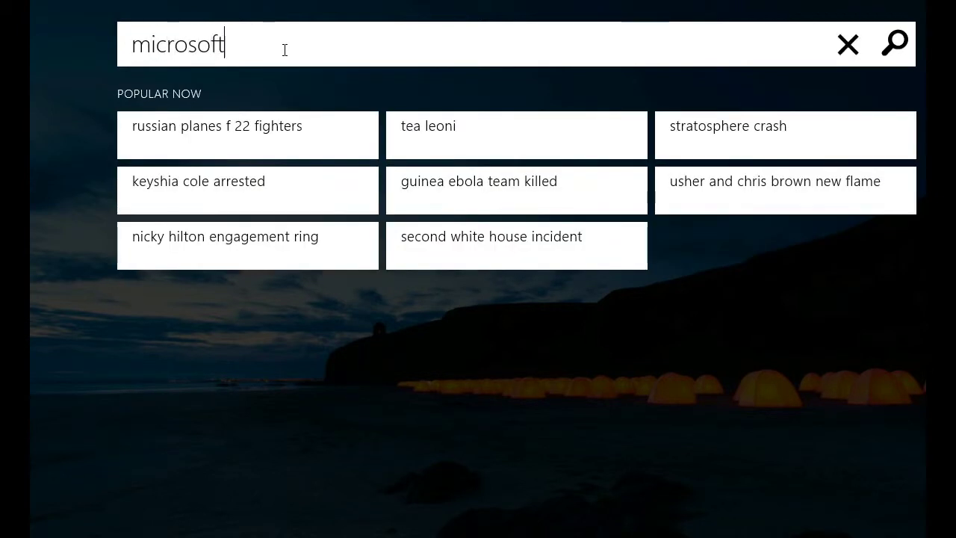
pyautogui.press('Return')
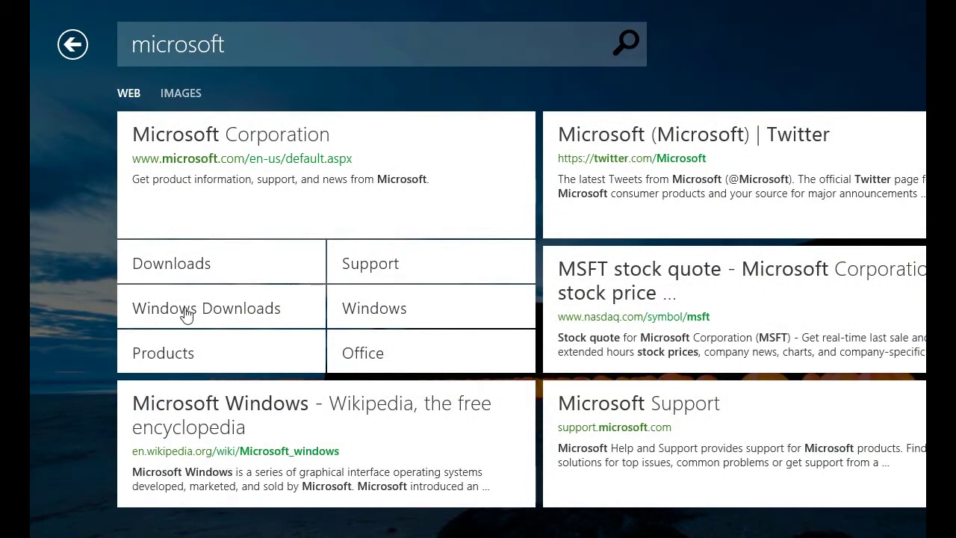
pyautogui.click(179, 265)
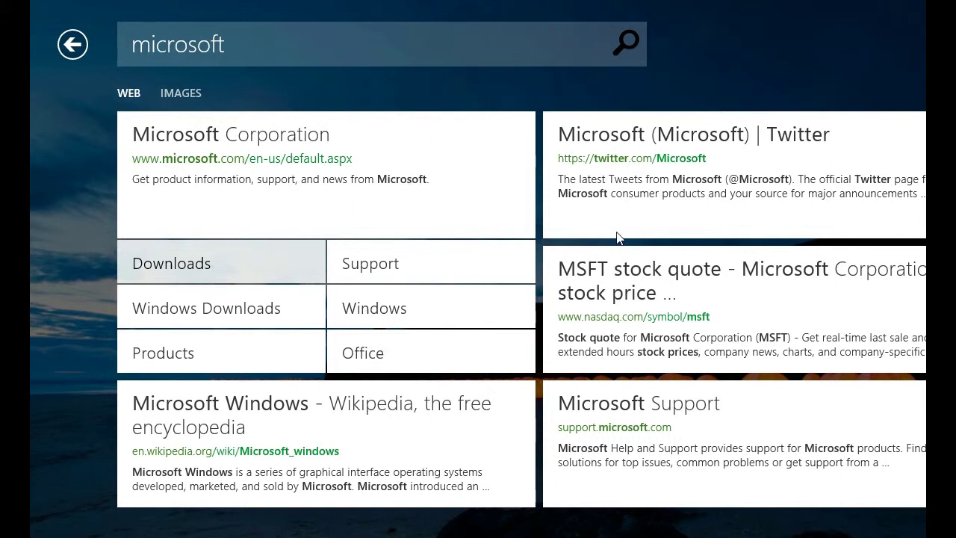
# Leave Bing through the Start screen and return to the desktop.
pyautogui.press('super')
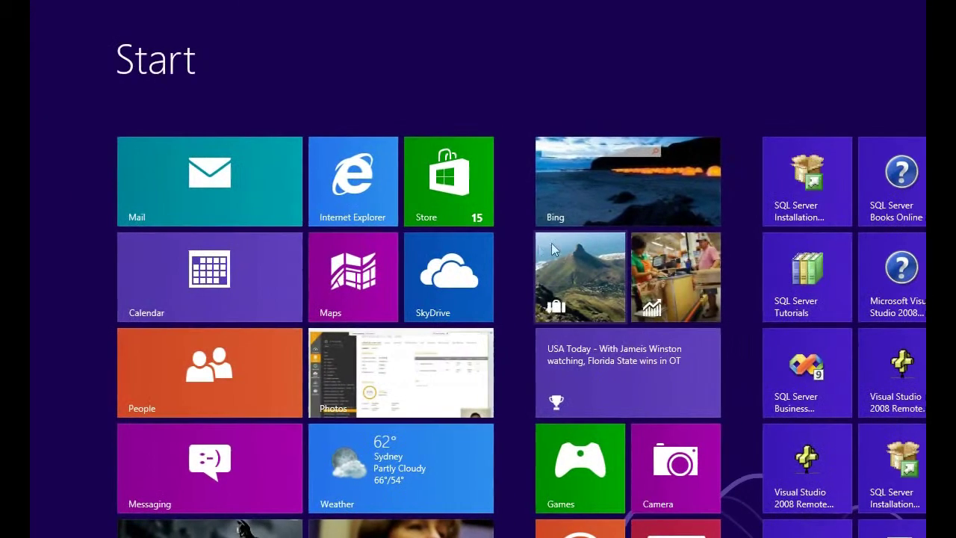
pyautogui.press('super')
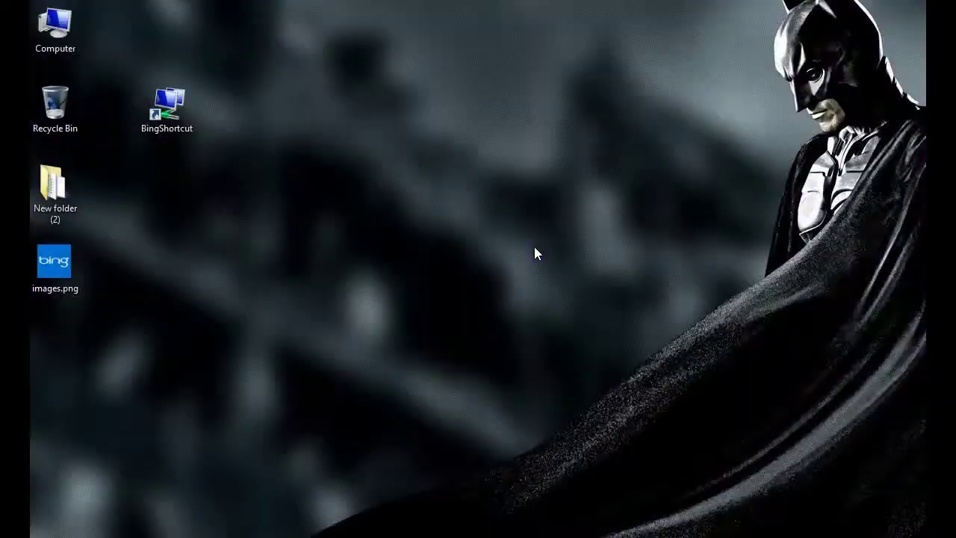